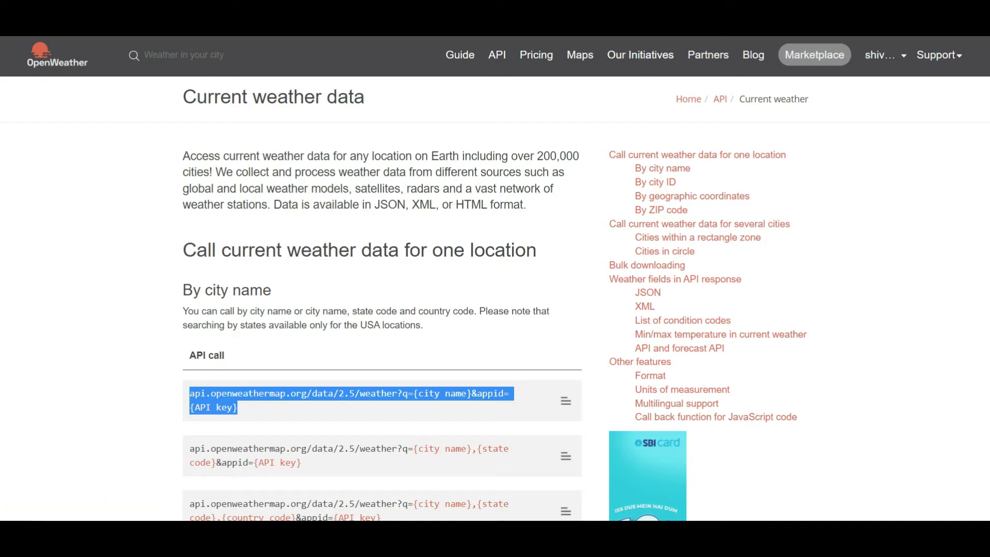
Paste the by-city-name current weather API call into a new tab with Bangalore as the city
{"action": "key", "text": "ctrl+c"}
{"action": "key", "text": "ctrl+t"}
{"action": "key", "text": "ctrl+v"}
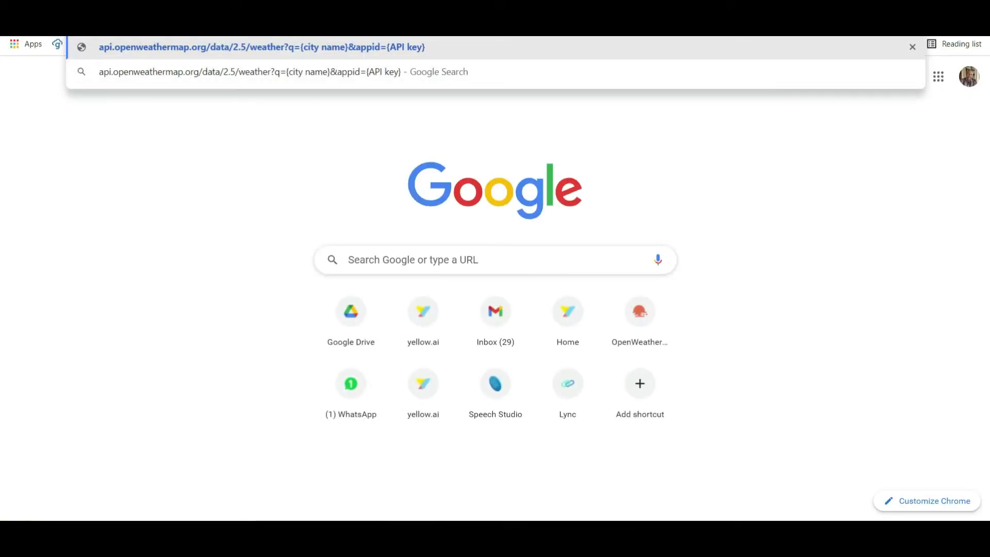
{"action": "type", "text": "Bangalore"}
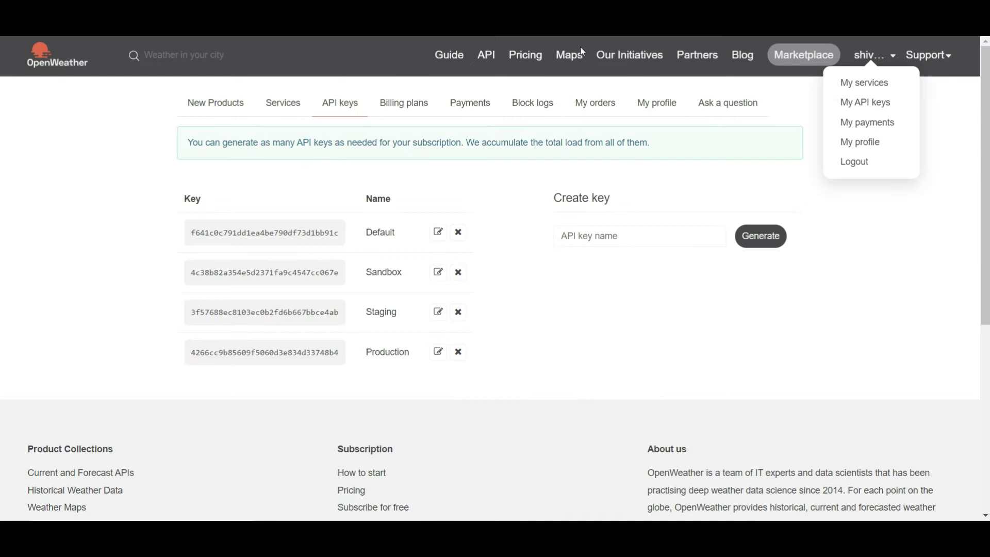
Fill appid with the Default API key and load the URL to get the weather JSON
{"action": "left_click", "coordinate": [882, 61]}
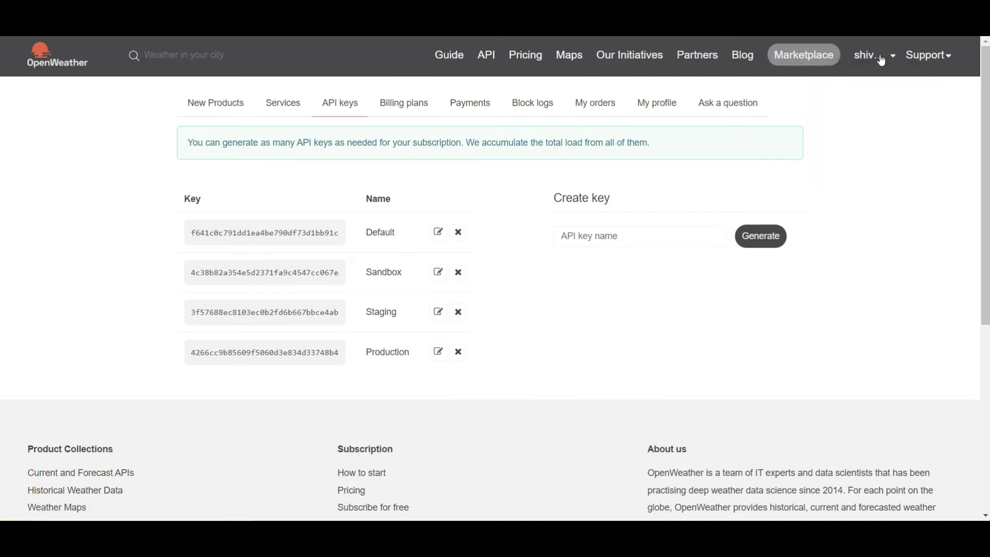
{"action": "double_click", "coordinate": [228, 234]}
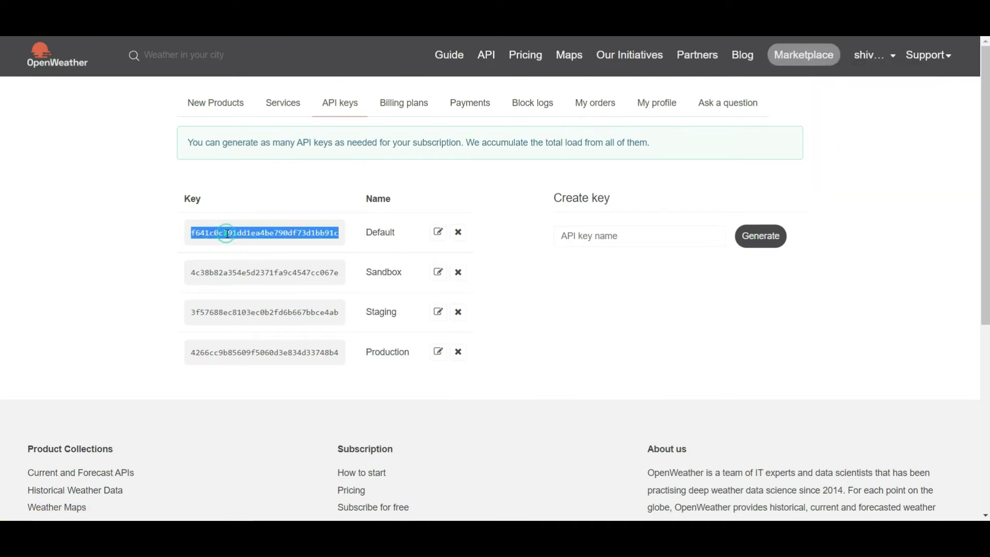
{"action": "key", "text": "ctrl+t"}
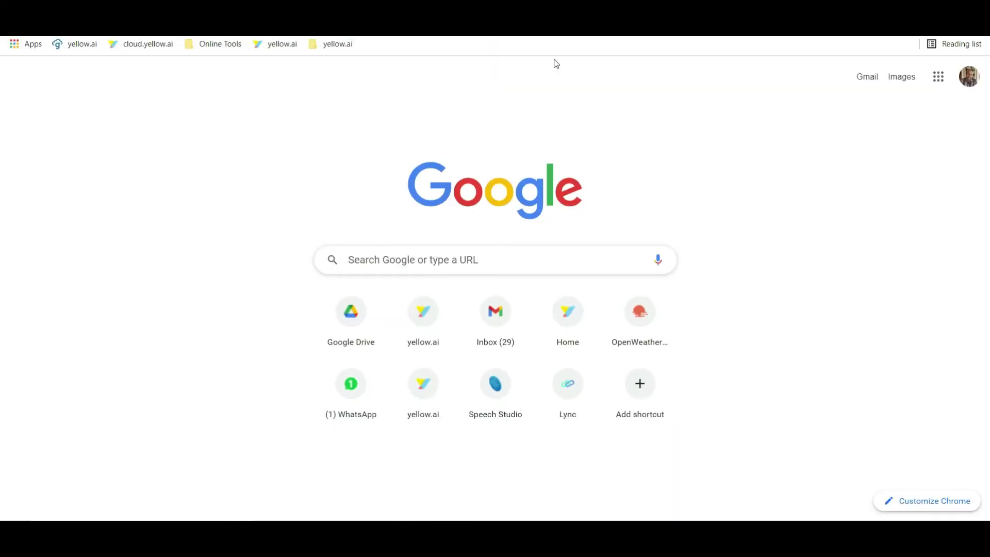
{"action": "key", "text": "ctrl+v"}
{"action": "key", "text": "Return"}
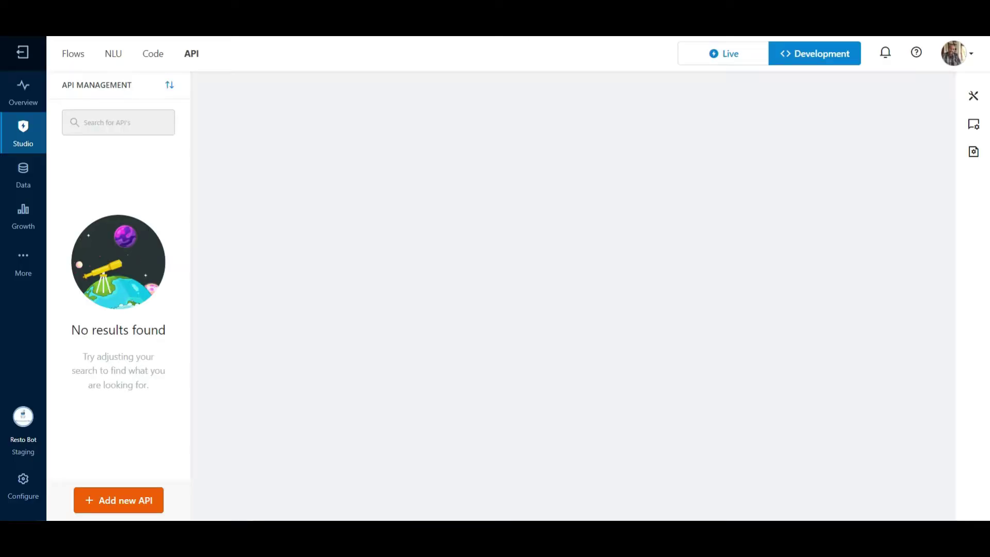
Go to Build > API management and start a new API
{"action": "mouse_move", "coordinate": [40, 146]}
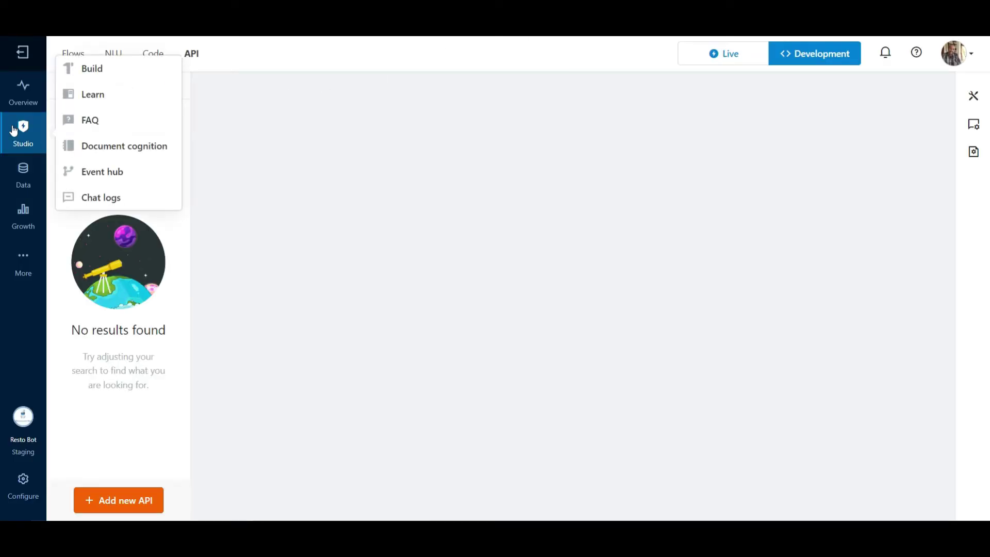
{"action": "left_click", "coordinate": [92, 69]}
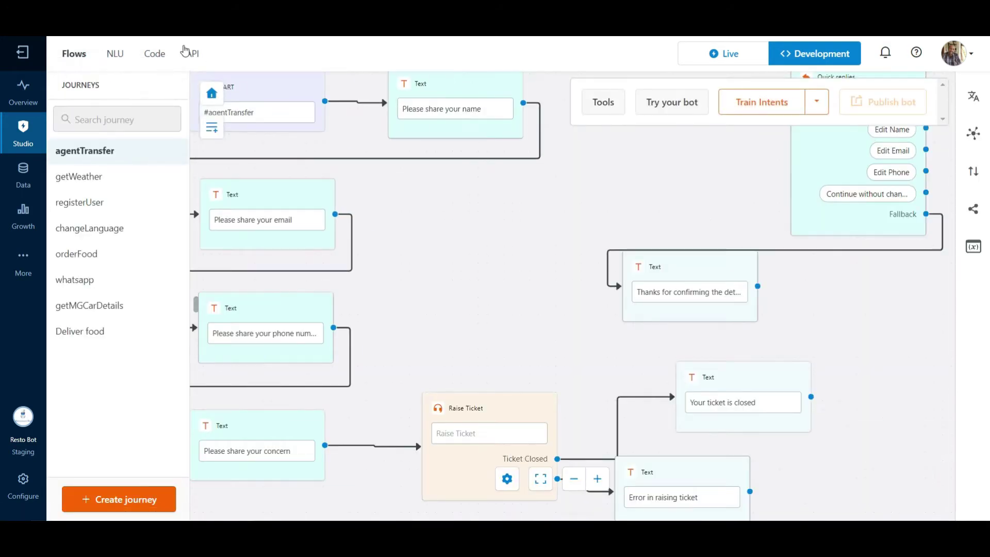
{"action": "left_click", "coordinate": [192, 56]}
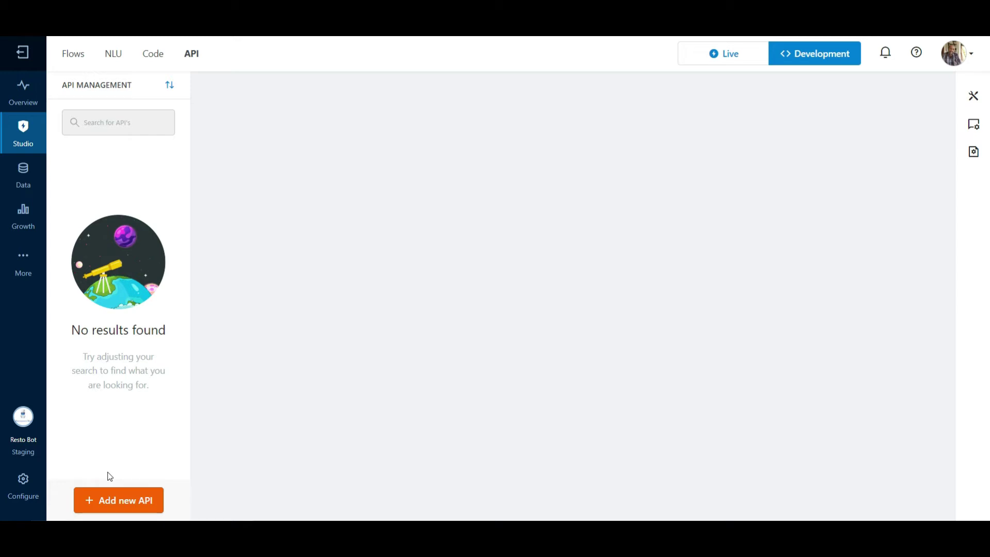
{"action": "left_click", "coordinate": [113, 496]}
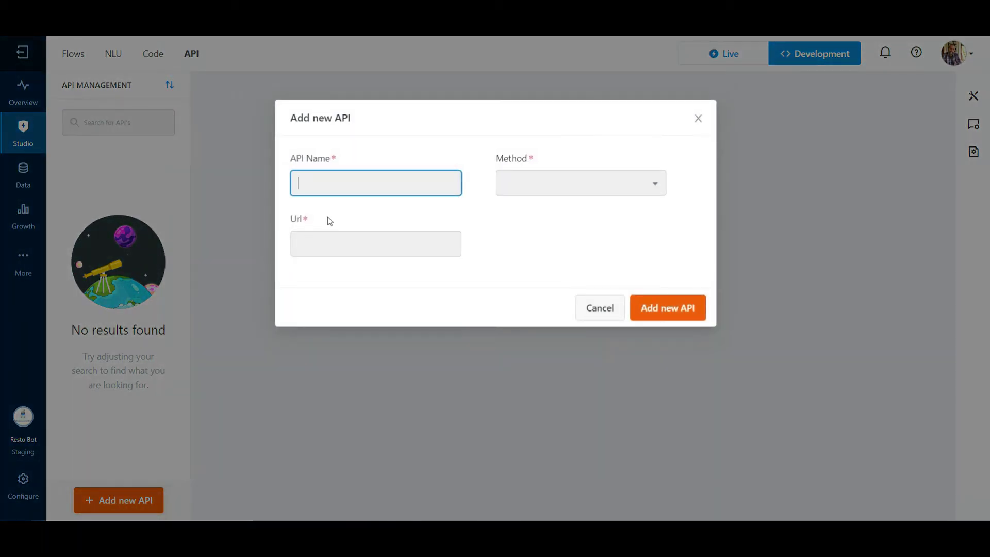
Create a GET API named openWeatherAPI with the OpenWeather Bangalore weather URL
{"action": "left_click", "coordinate": [351, 189]}
{"action": "left_click", "coordinate": [329, 234]}
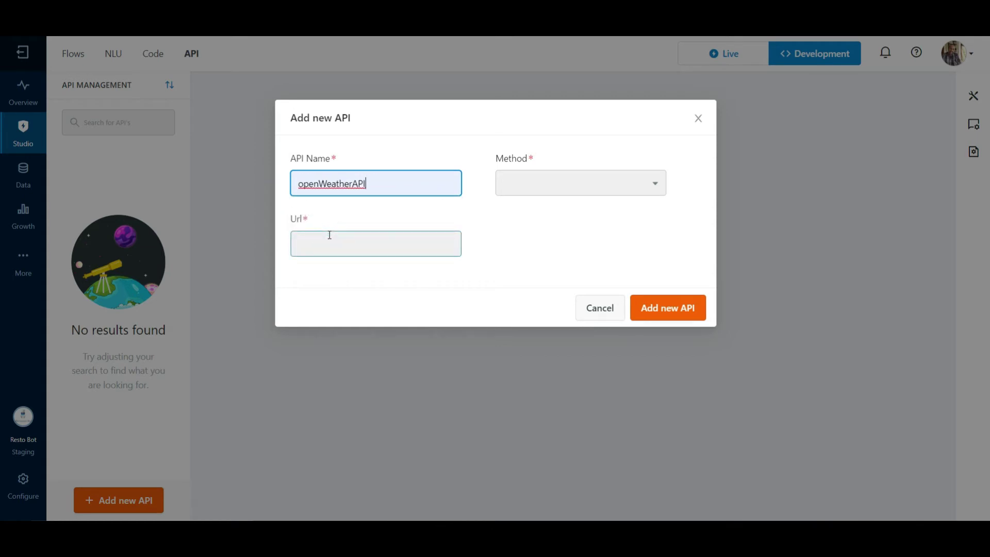
{"action": "left_click", "coordinate": [506, 184]}
{"action": "left_click", "coordinate": [517, 216]}
{"action": "left_click", "coordinate": [355, 253]}
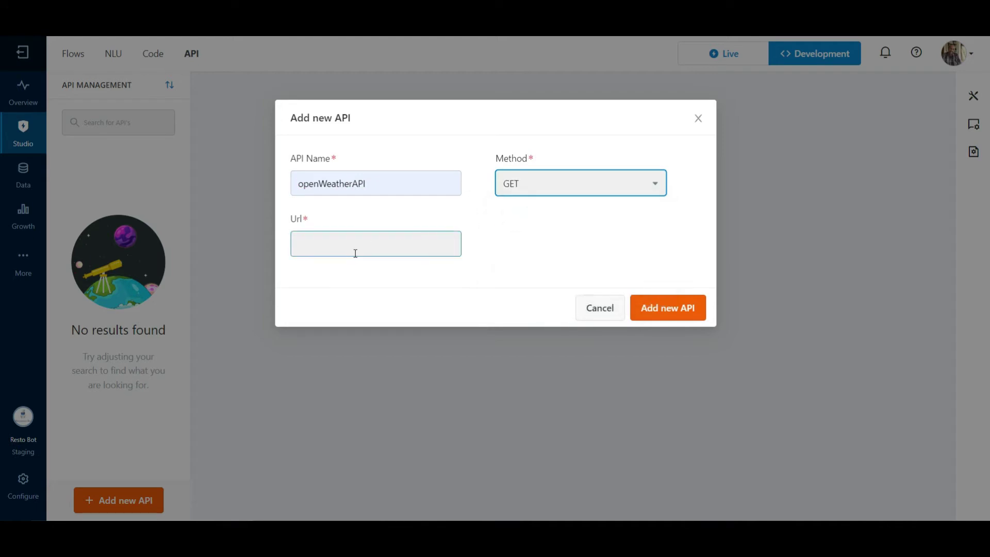
{"action": "left_click", "coordinate": [355, 253]}
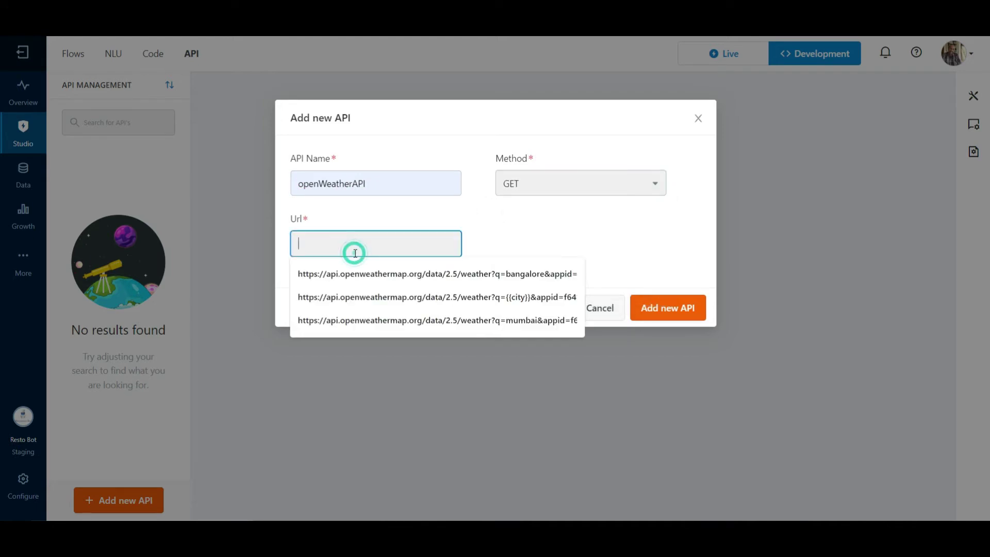
{"action": "key", "text": "Down"}
{"action": "key", "text": "Return"}
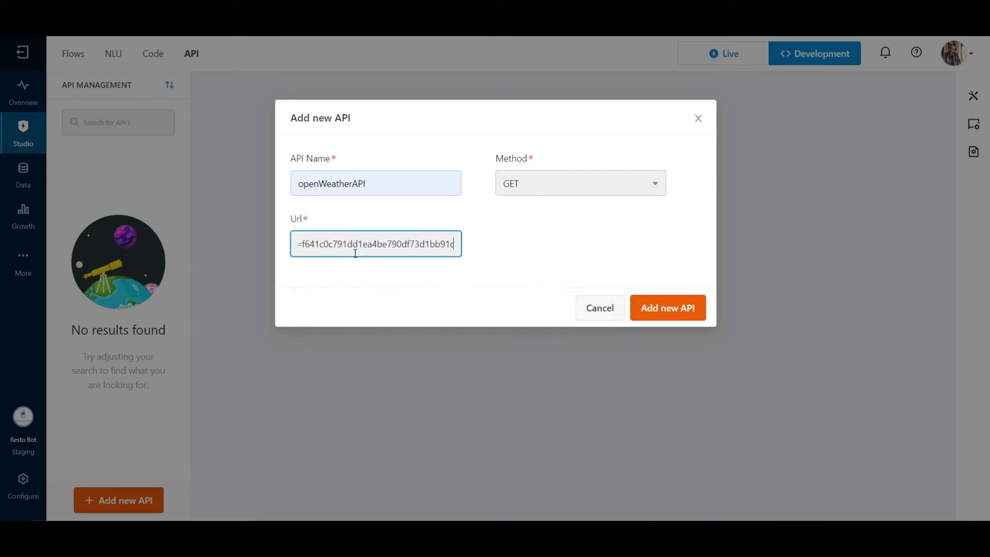
{"action": "left_click", "coordinate": [650, 309]}
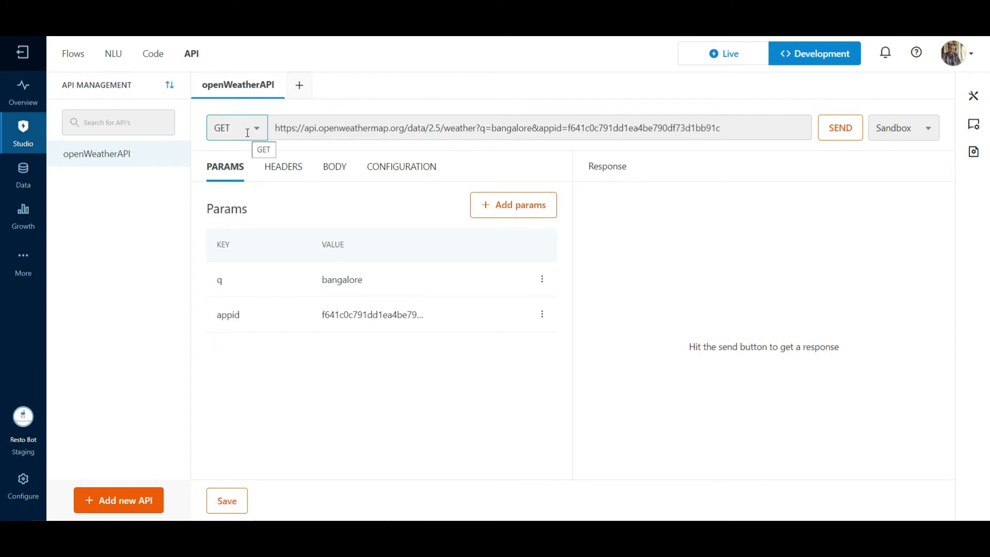
Send the openWeatherAPI request and review the Bangalore weather response
{"action": "left_click", "coordinate": [839, 129]}
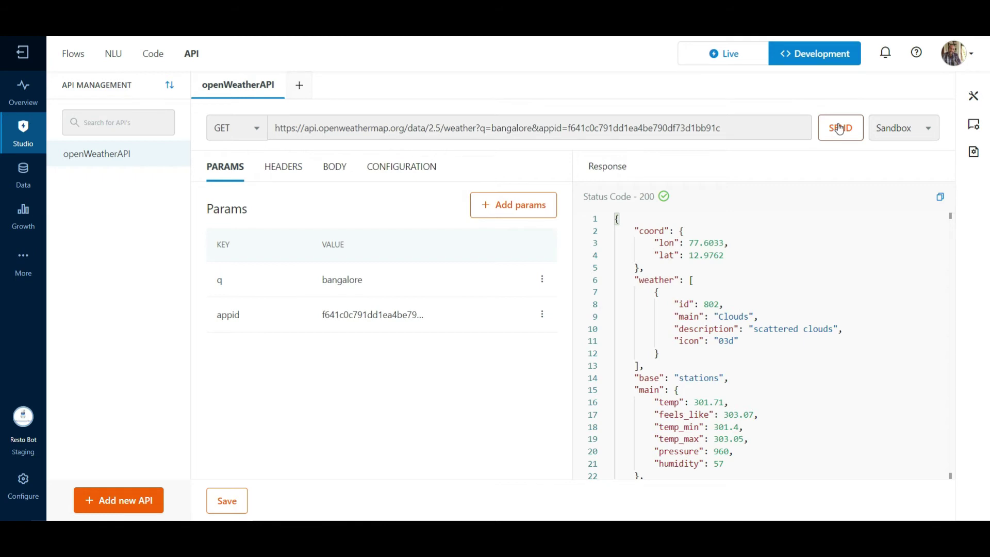
{"action": "scroll", "coordinate": [758, 365], "scroll_direction": "down", "scroll_amount": 3}
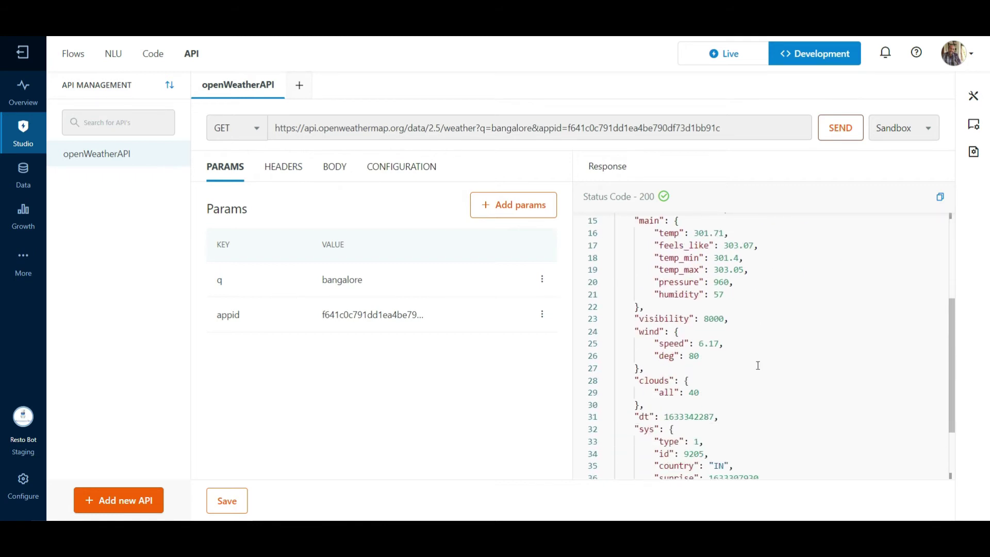
{"action": "scroll", "coordinate": [758, 365], "scroll_direction": "down", "scroll_amount": 1}
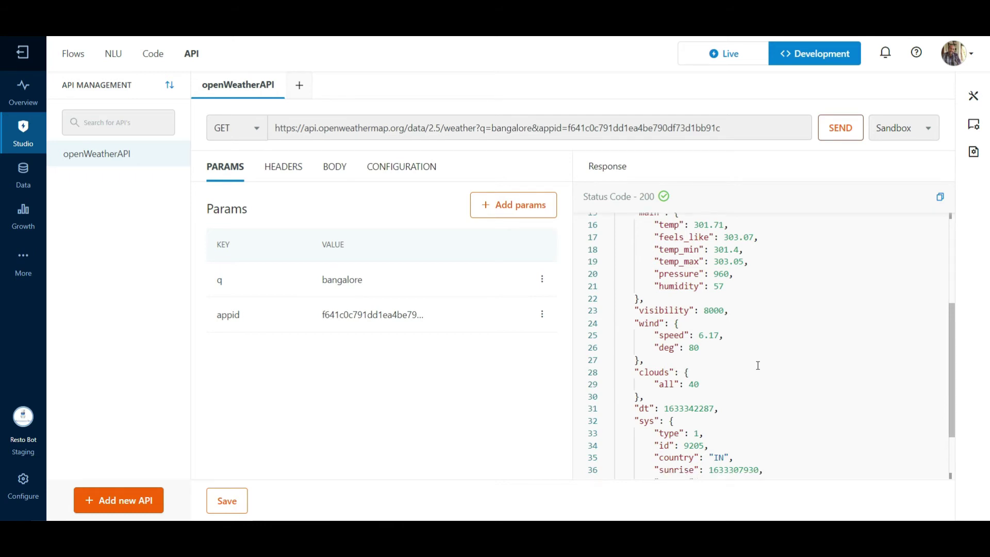
{"action": "scroll", "coordinate": [758, 361], "scroll_direction": "up", "scroll_amount": 2}
{"action": "scroll", "coordinate": [758, 359], "scroll_direction": "down", "scroll_amount": 2}
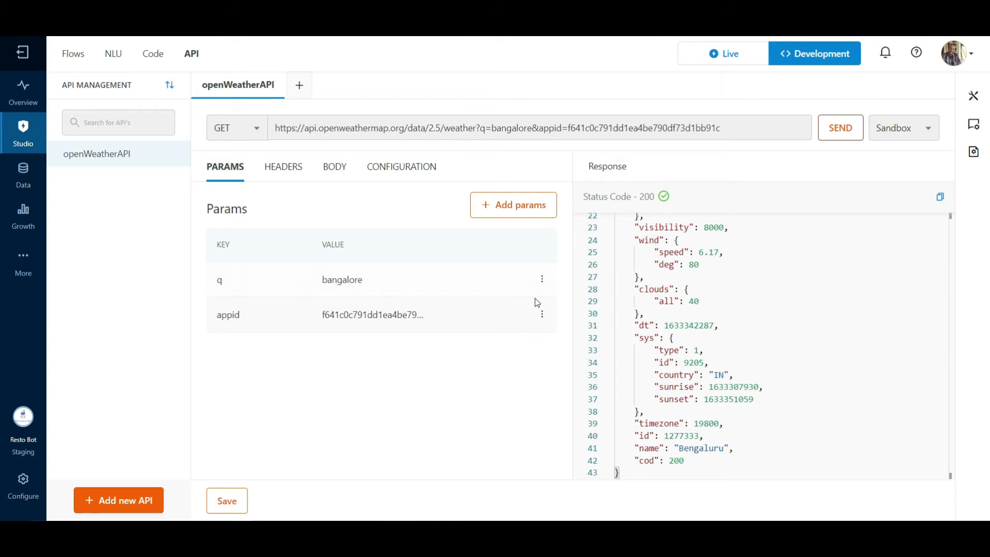
Change the q parameter from bangalore to london and save the API
{"action": "left_click", "coordinate": [542, 283]}
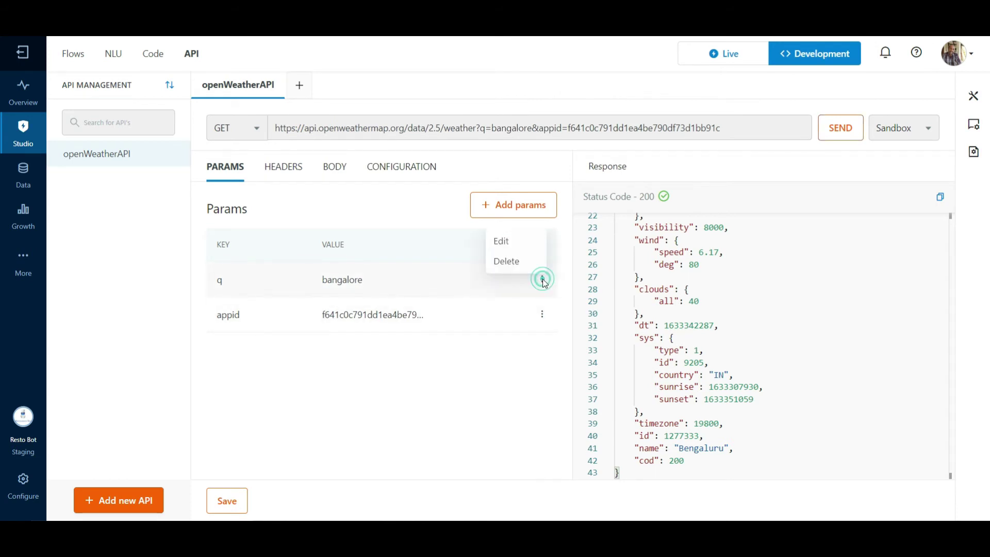
{"action": "left_click", "coordinate": [509, 244]}
{"action": "double_click", "coordinate": [347, 287]}
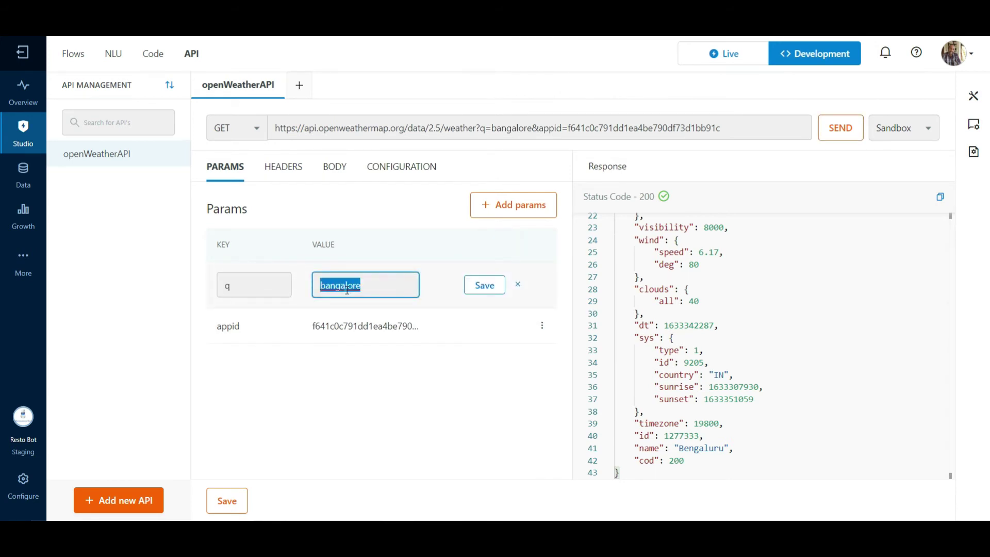
{"action": "key", "text": "BackSpace"}
{"action": "type", "text": "london"}
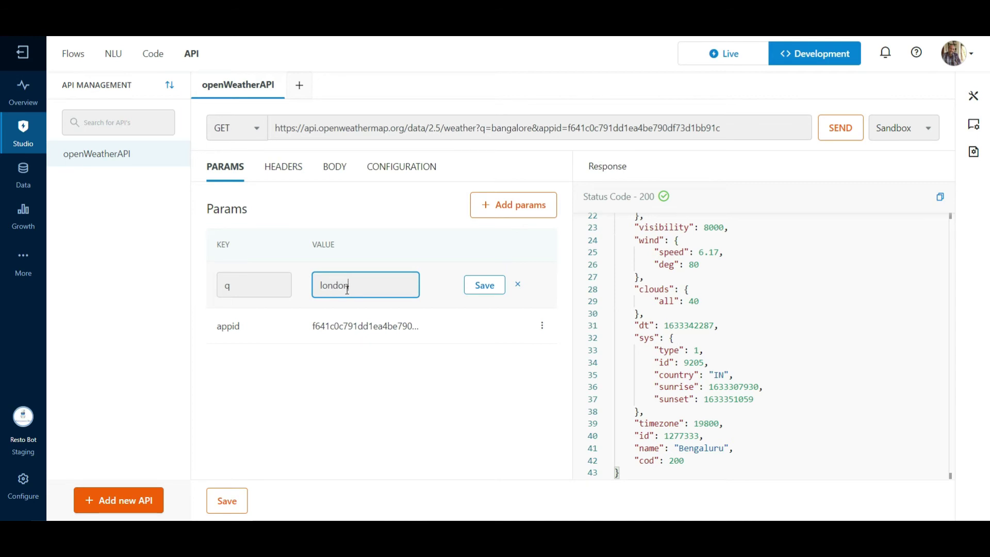
{"action": "left_click", "coordinate": [473, 286]}
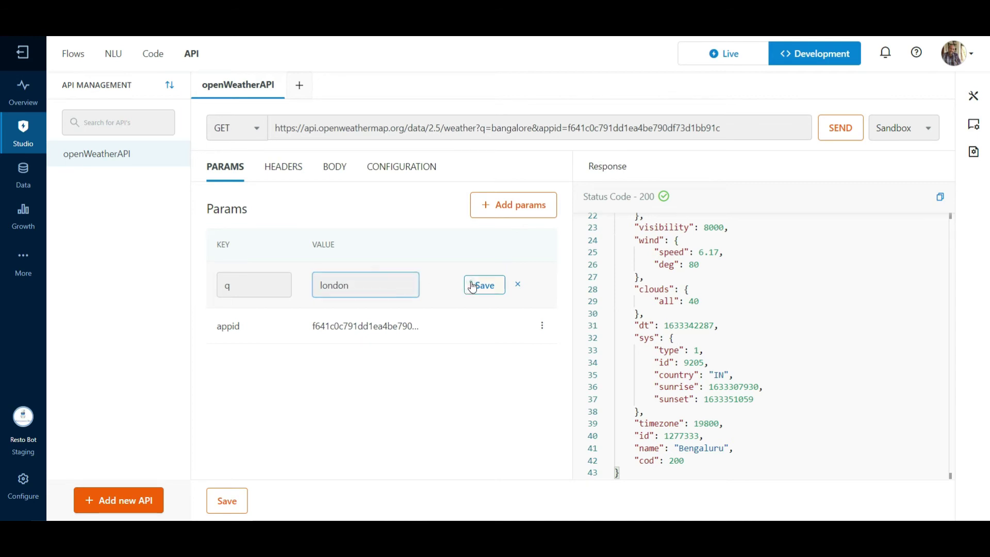
{"action": "left_click", "coordinate": [216, 500]}
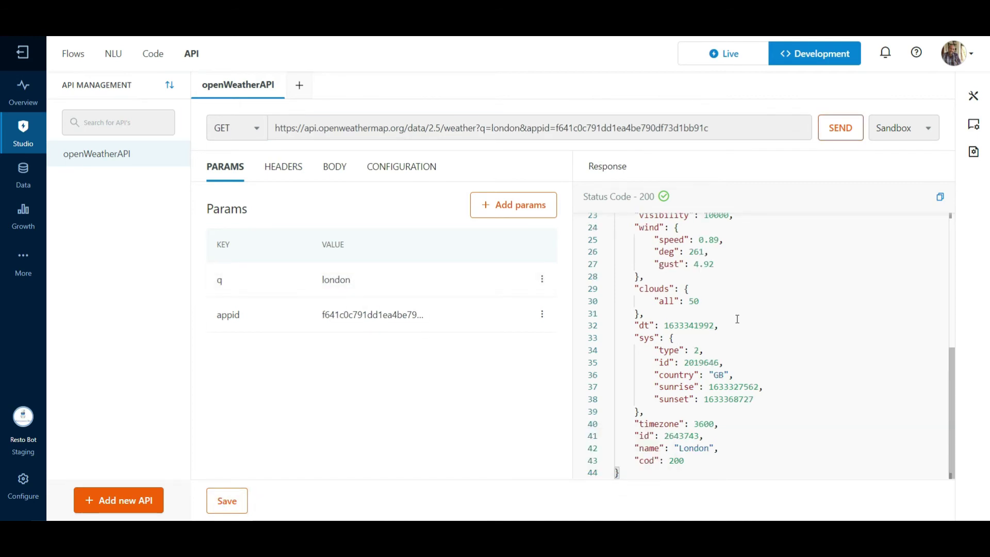
{"action": "left_click", "coordinate": [890, 128]}
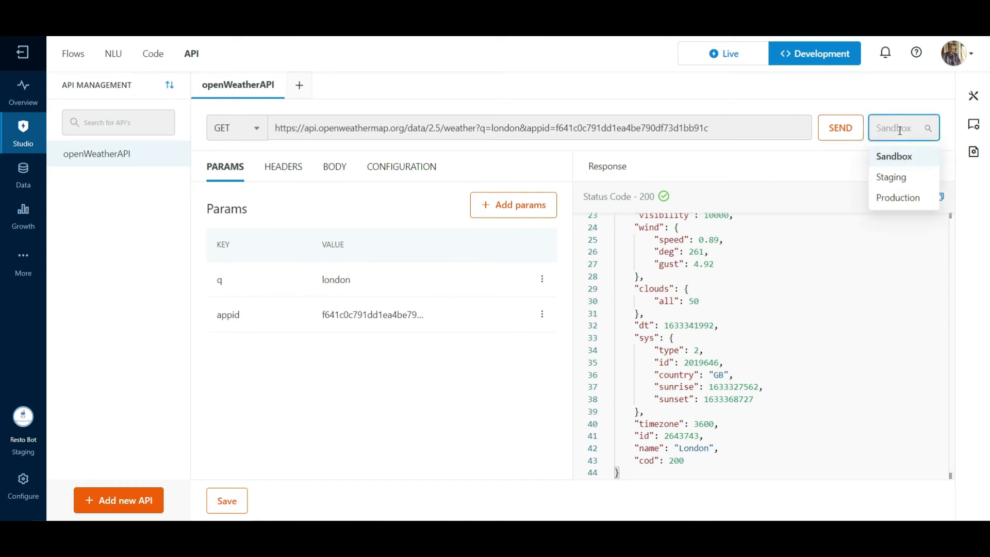
{"action": "left_click", "coordinate": [899, 127]}
{"action": "left_click", "coordinate": [974, 151]}
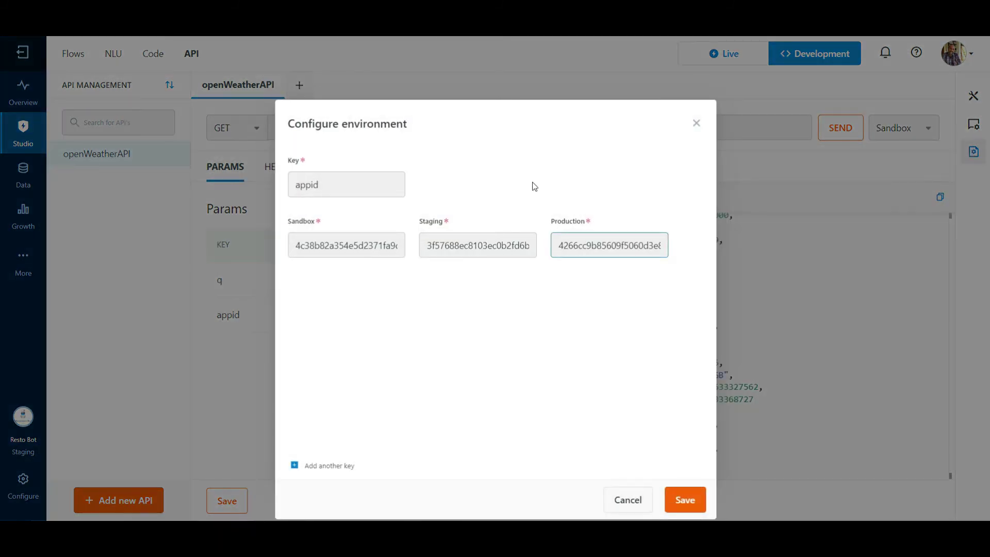
{"action": "left_click", "coordinate": [621, 494]}
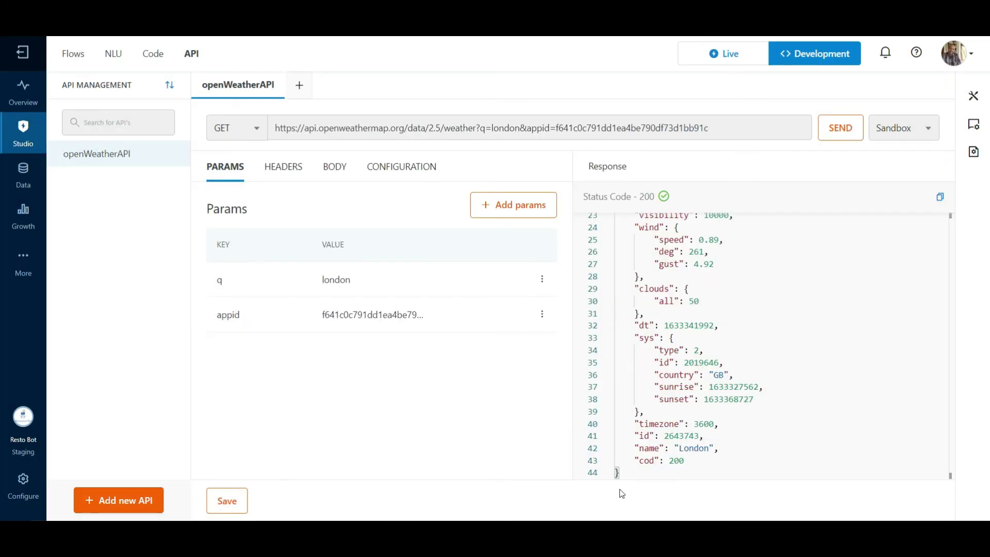
{"action": "left_click", "coordinate": [170, 87]}
{"action": "left_click", "coordinate": [136, 105]}
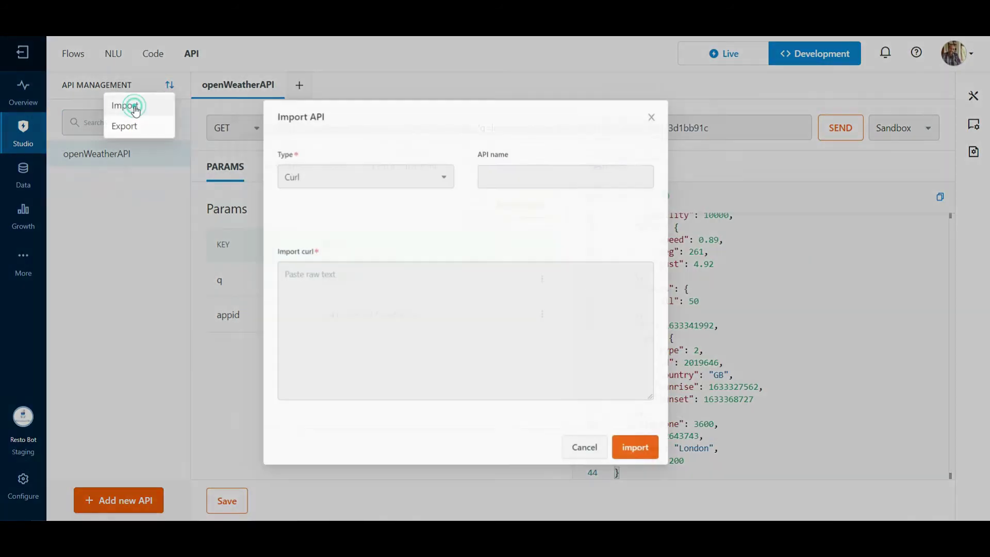
{"action": "left_click", "coordinate": [368, 190]}
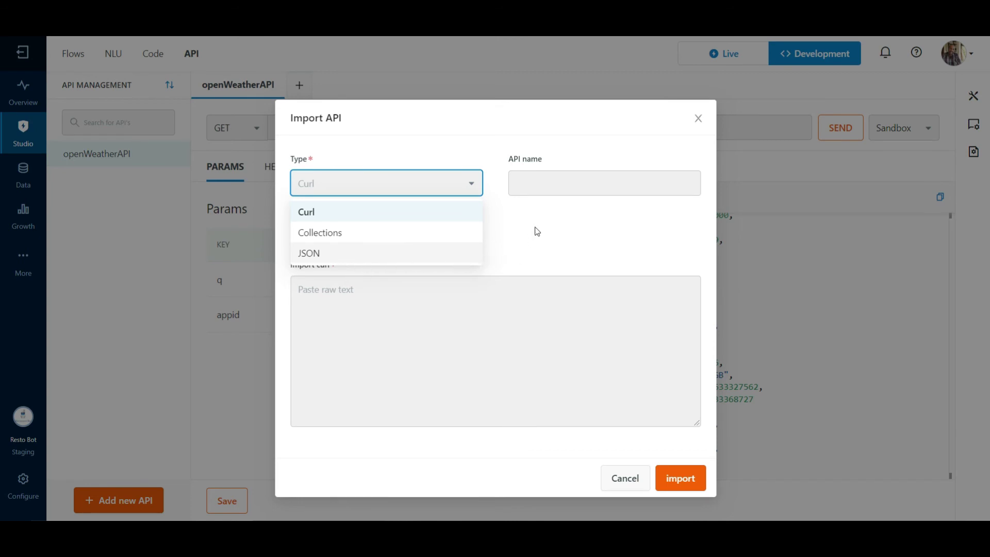
{"action": "left_click", "coordinate": [543, 187]}
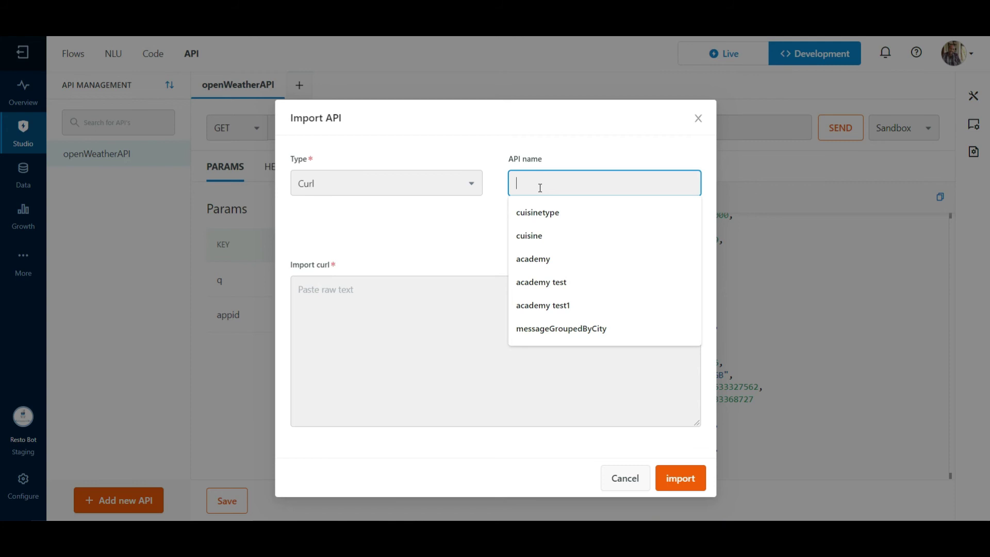
{"action": "left_click", "coordinate": [634, 480]}
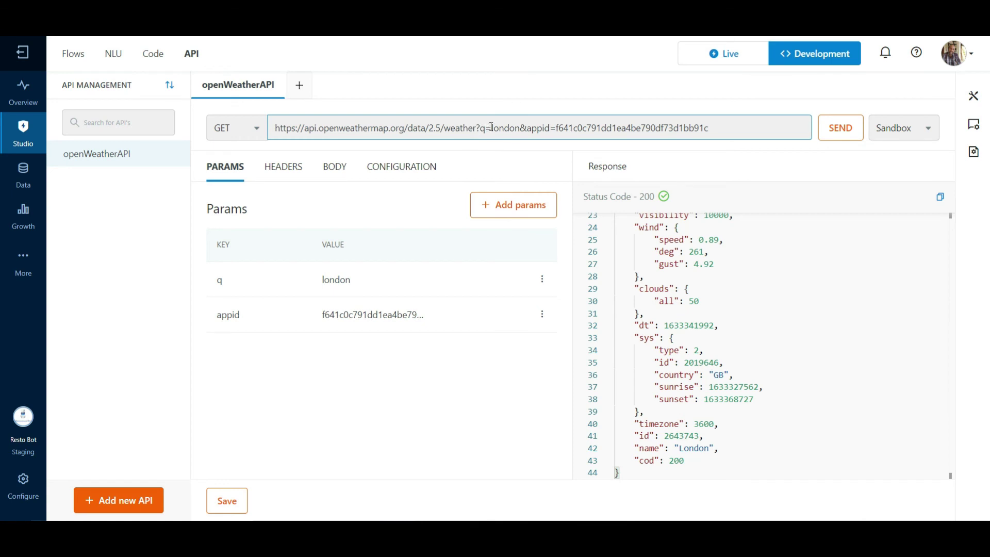
Replace london with {{city}} and the appid value with {{appid}} in the request URL
{"action": "left_click_drag", "start_coordinate": [491, 128], "coordinate": [522, 127]}
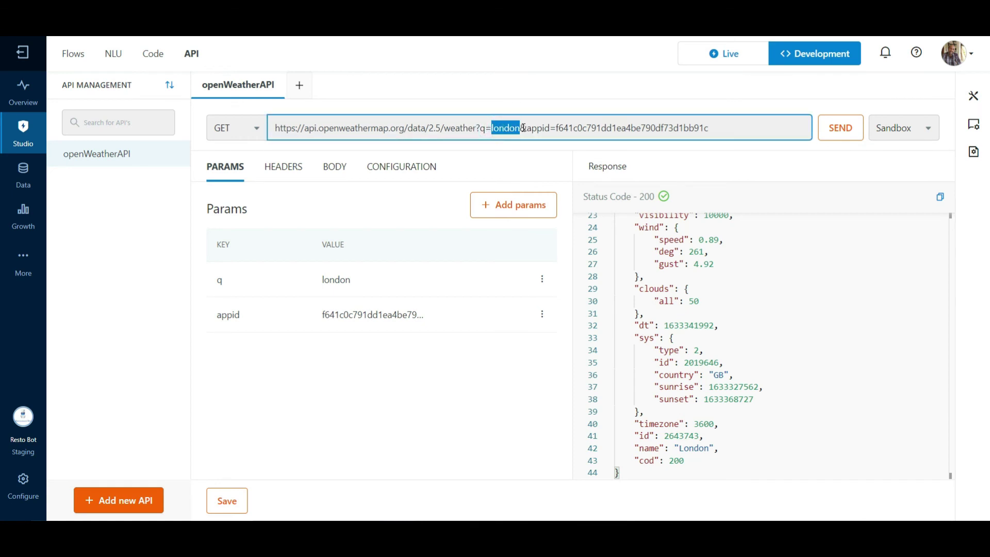
{"action": "type", "text": "{{"}
{"action": "type", "text": "city"}
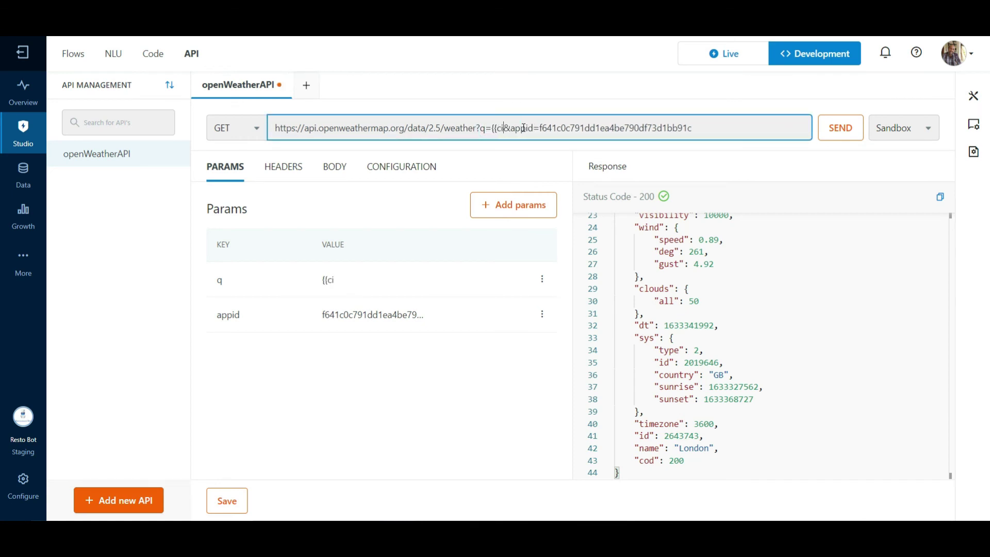
{"action": "type", "text": "}}"}
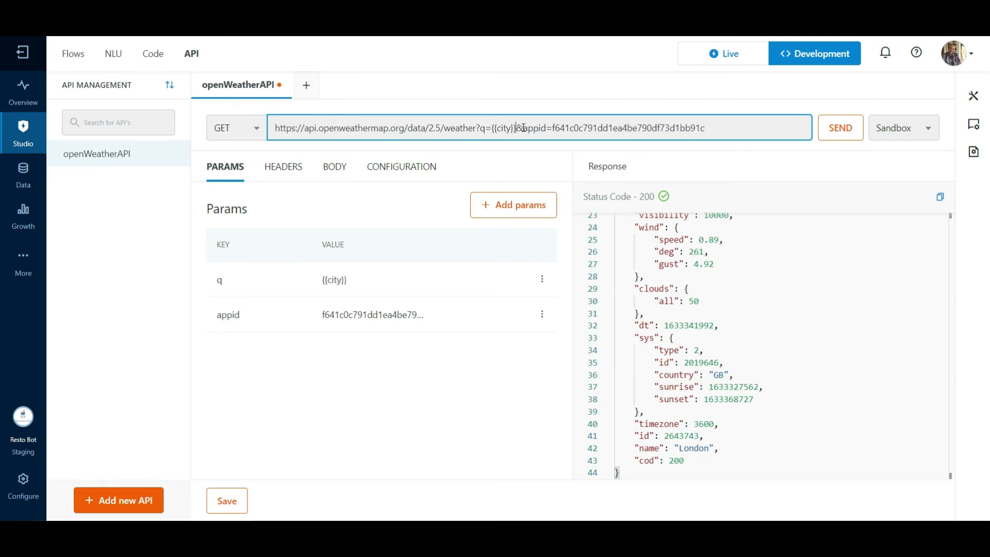
{"action": "left_click_drag", "start_coordinate": [552, 128], "coordinate": [783, 145]}
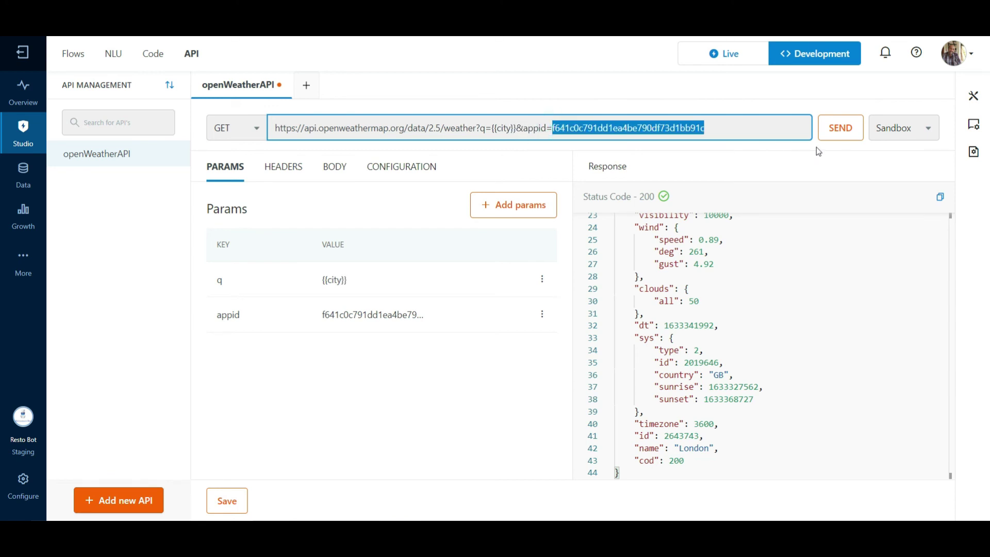
{"action": "key", "text": "BackSpace"}
{"action": "type", "text": "{{ap"}
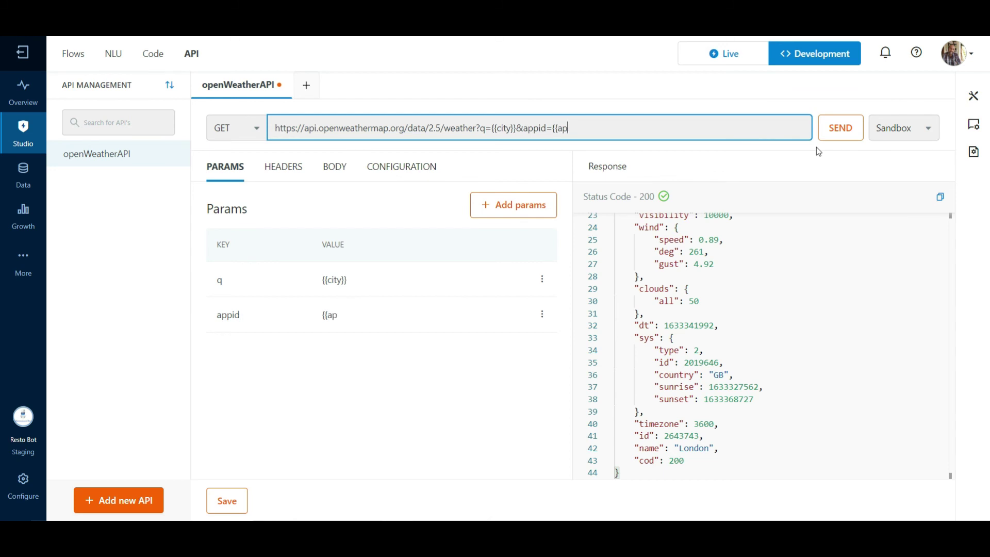
{"action": "type", "text": "pid}}"}
Save the parameterised API and test it with jaipur as the city dynamic value
{"action": "left_click", "coordinate": [228, 501]}
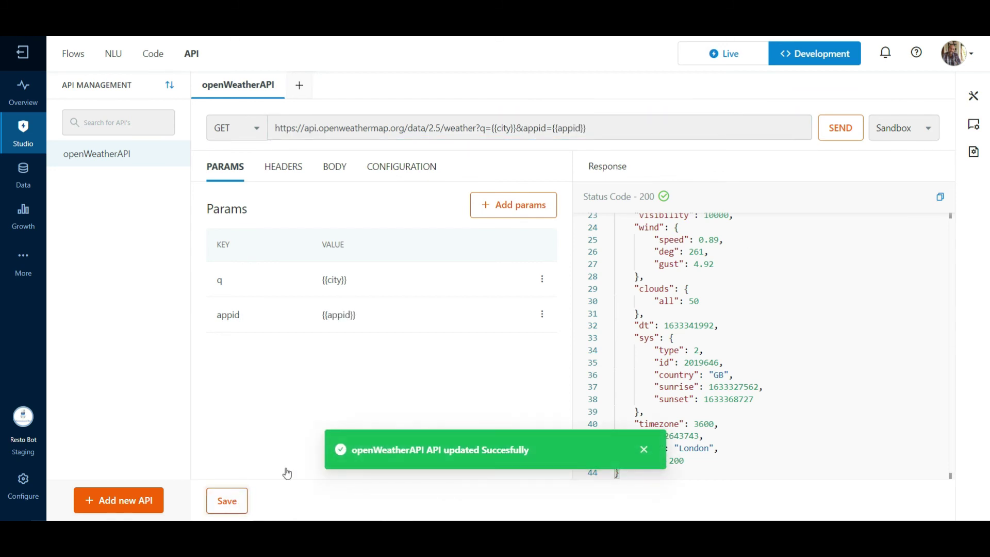
{"action": "left_click", "coordinate": [838, 130]}
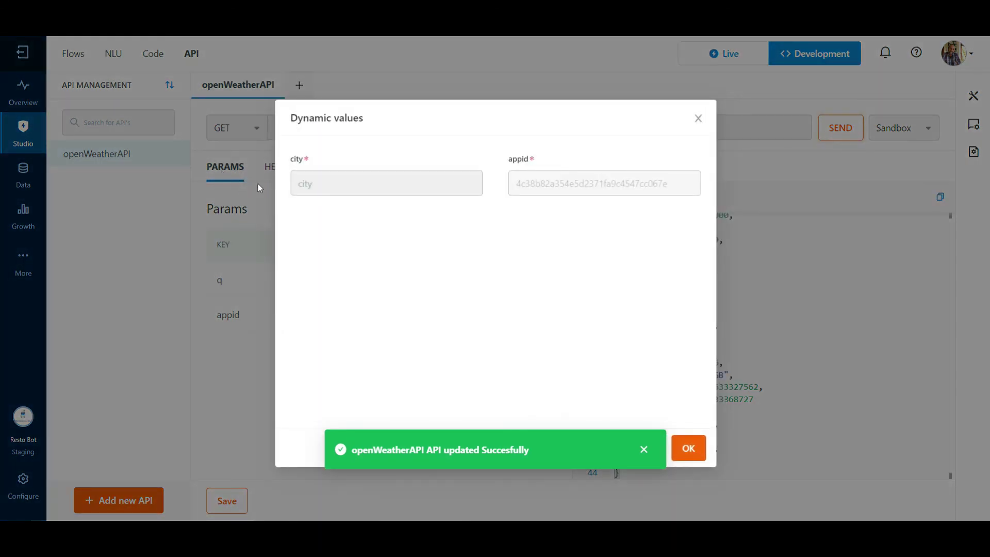
{"action": "left_click", "coordinate": [316, 191]}
{"action": "left_click", "coordinate": [303, 236]}
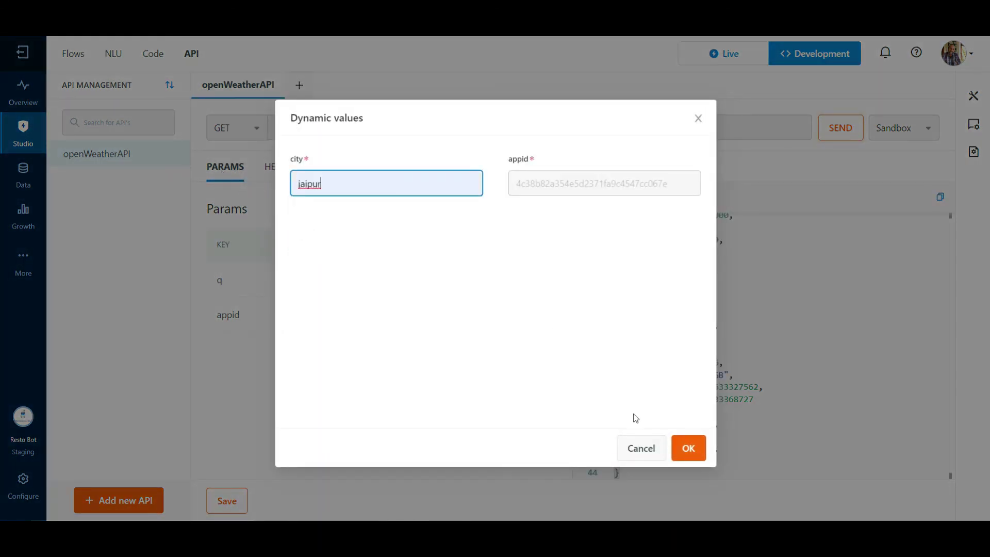
{"action": "left_click", "coordinate": [689, 448]}
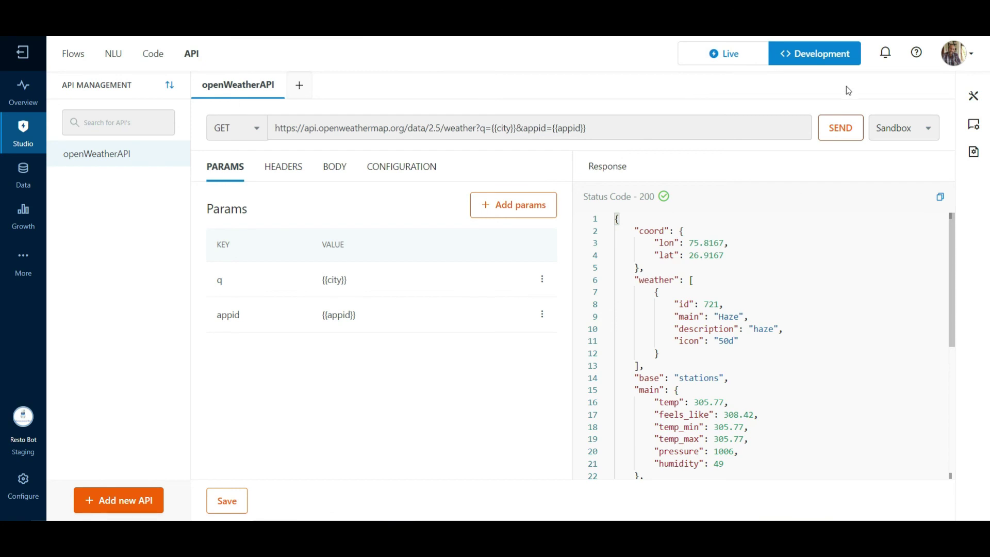
Rerun the weather request with city jaipur to get the hazy 200 response
{"action": "left_click", "coordinate": [838, 129]}
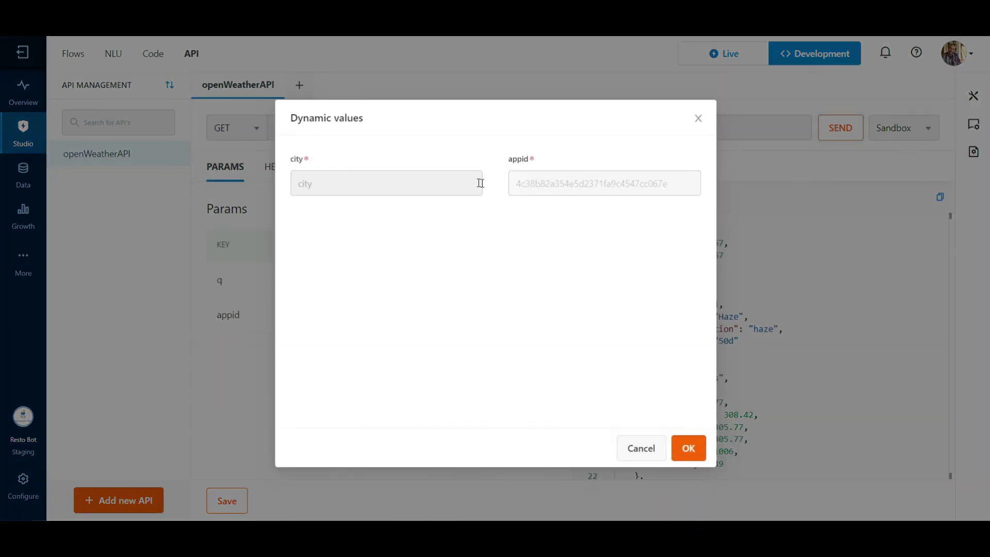
{"action": "left_click", "coordinate": [480, 183]}
{"action": "left_click", "coordinate": [426, 234]}
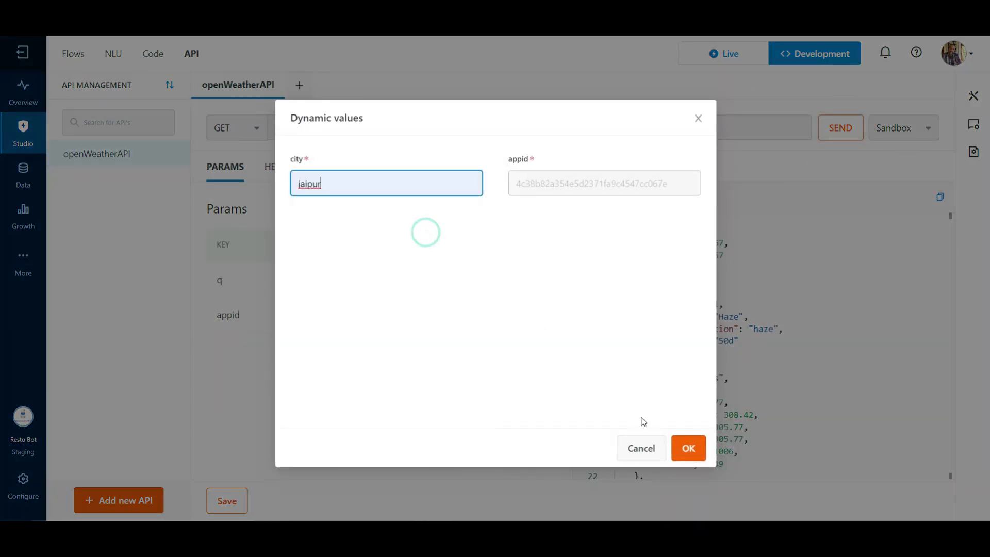
{"action": "left_click", "coordinate": [689, 448]}
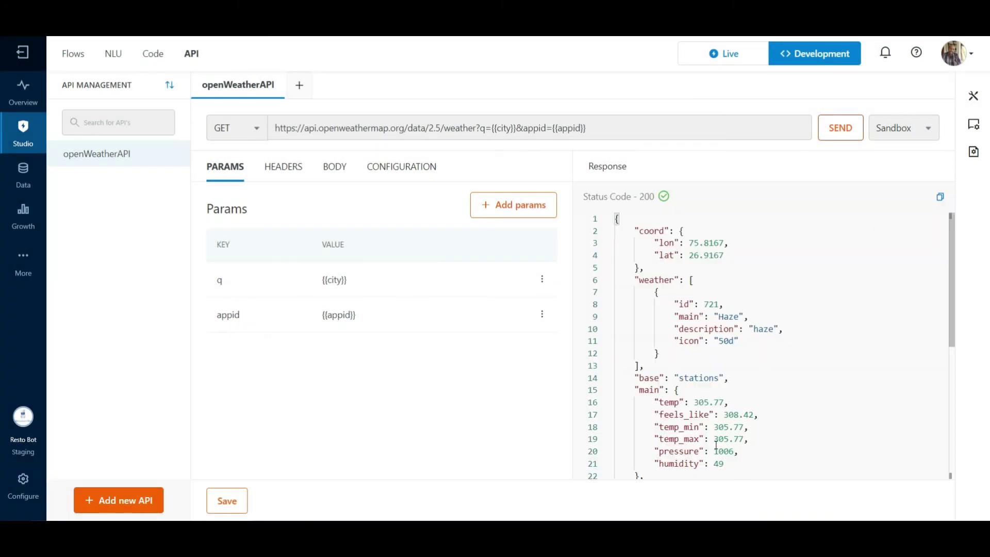